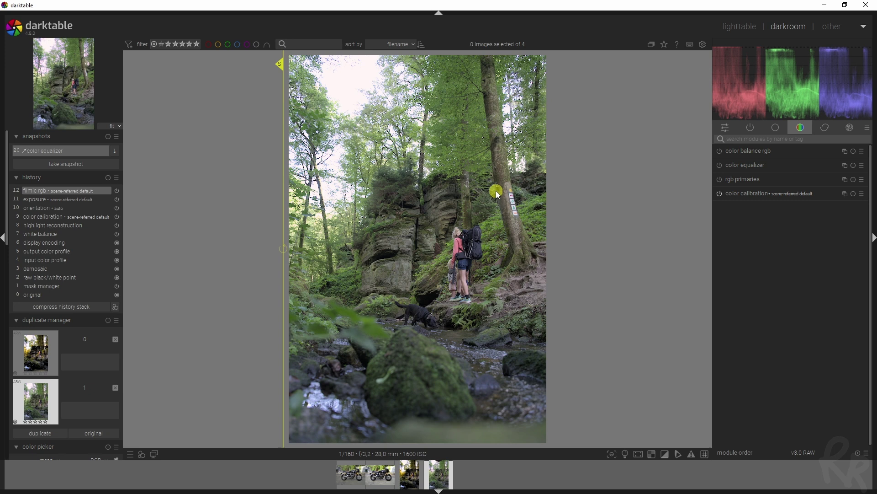
Step: Turn off the snapshot comparison and auto-tune filmic rgb to 4.70 / -5.10 EV white and black exposure
{"action": "left_click", "coordinate": [65, 157]}
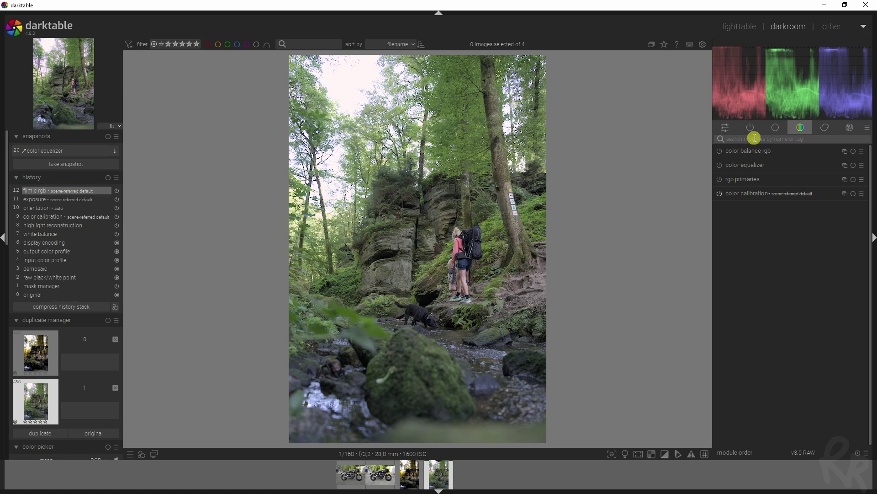
{"action": "type", "text": "fil"}
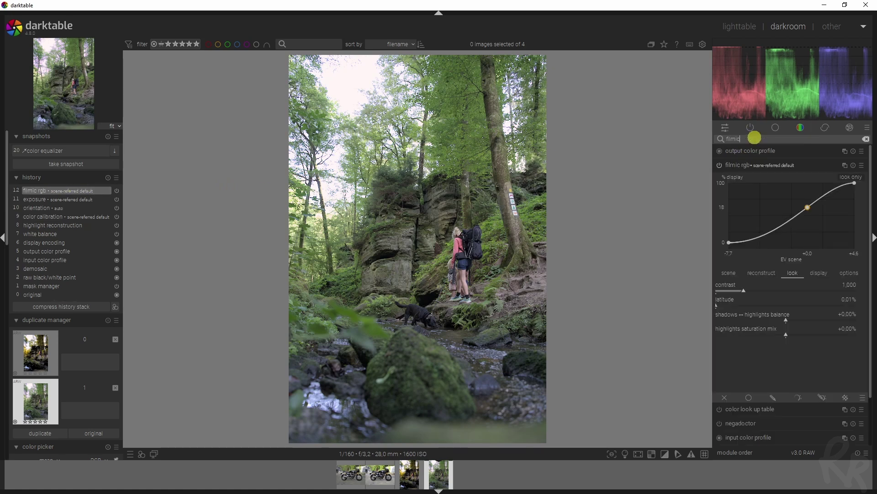
{"action": "type", "text": "mic"}
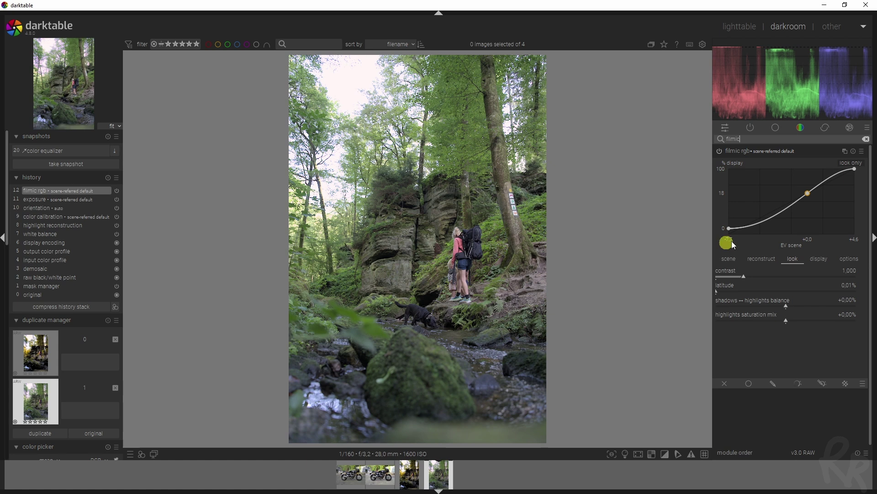
{"action": "left_click", "coordinate": [729, 258]}
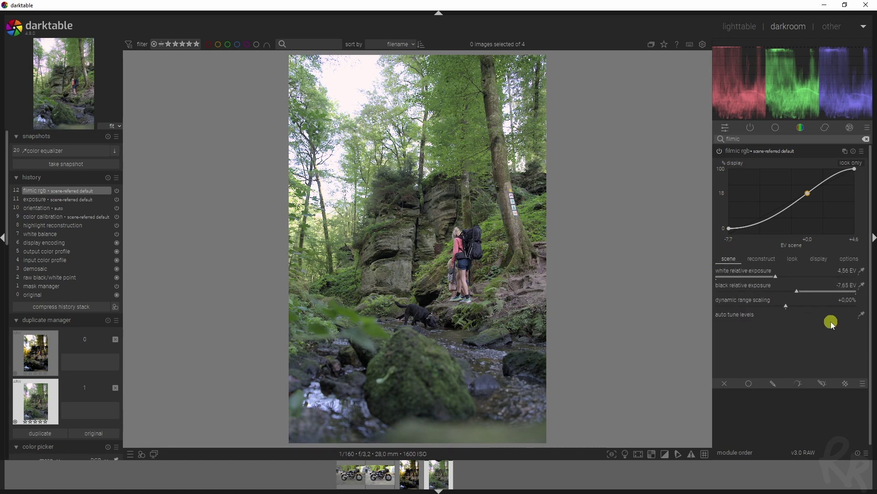
{"action": "left_click", "coordinate": [862, 315]}
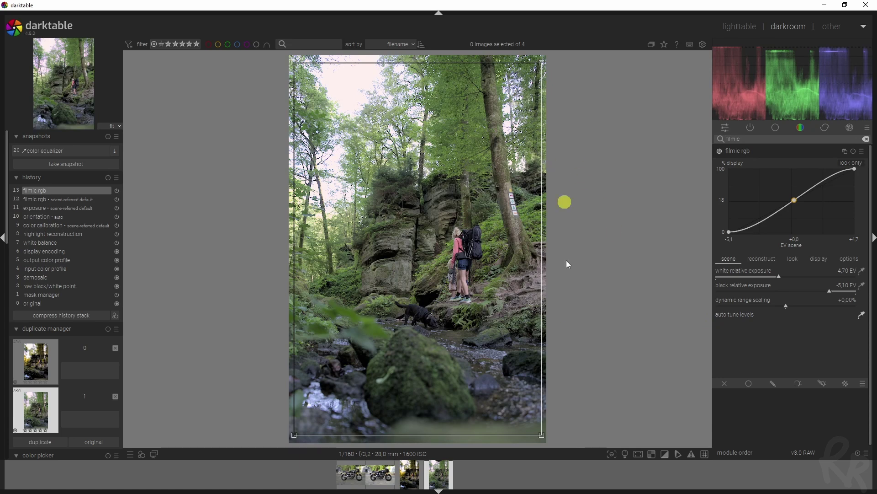
Step: Set the filmic rgb look contrast to 1.100
{"action": "left_click", "coordinate": [793, 258]}
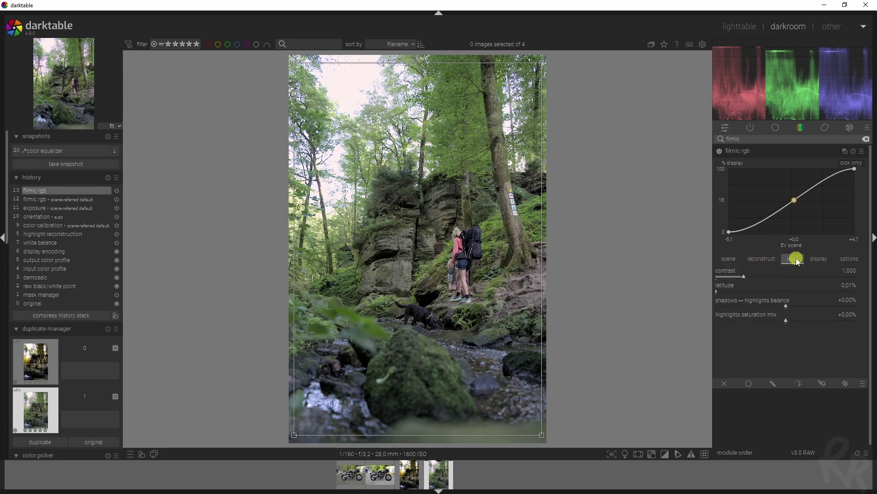
{"action": "right_click", "coordinate": [851, 273]}
{"action": "type", "text": "1.1"}
{"action": "key", "text": "Return"}
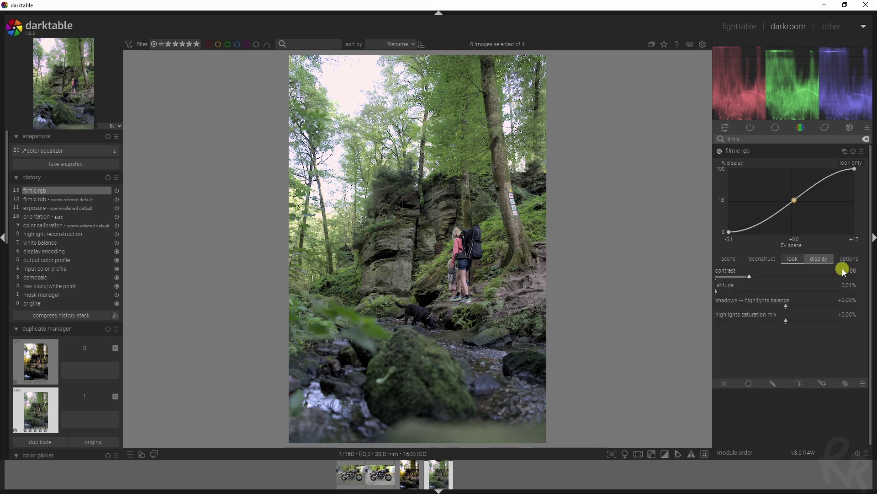
{"action": "left_click_drag", "start_coordinate": [754, 279], "coordinate": [808, 282]}
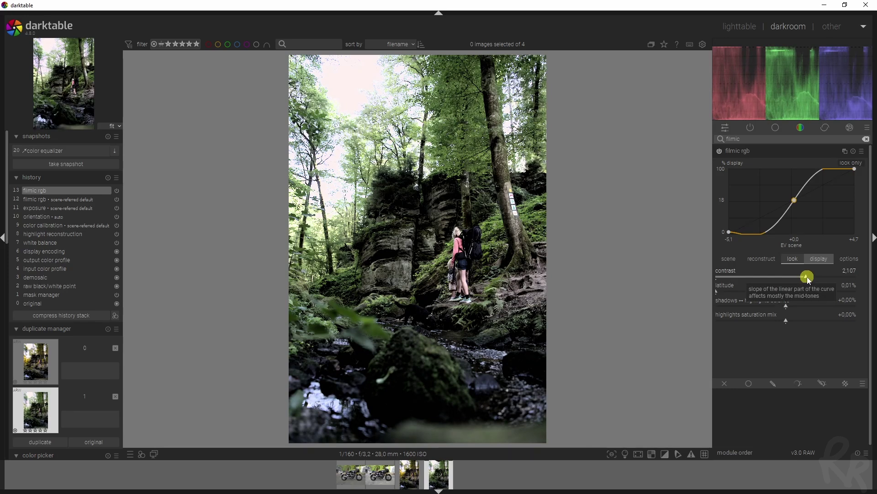
{"action": "double_click", "coordinate": [808, 275]}
{"action": "right_click", "coordinate": [849, 272]}
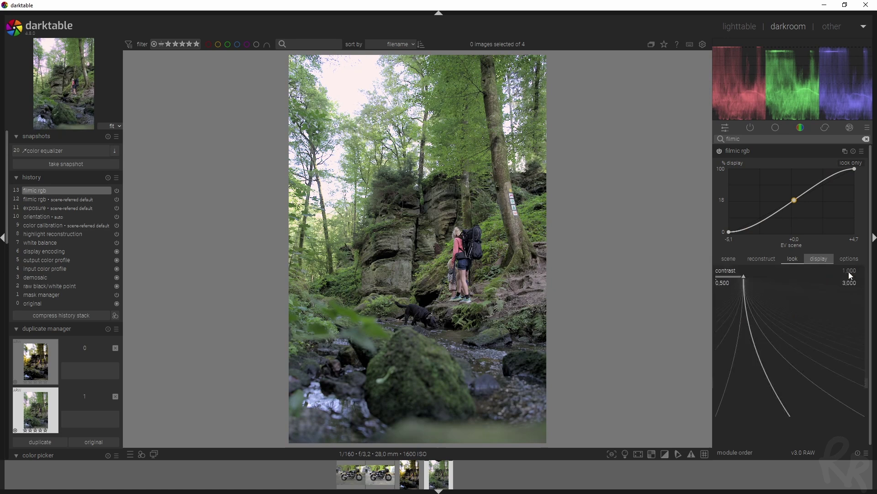
{"action": "type", "text": "1.1"}
{"action": "left_click", "coordinate": [852, 267]}
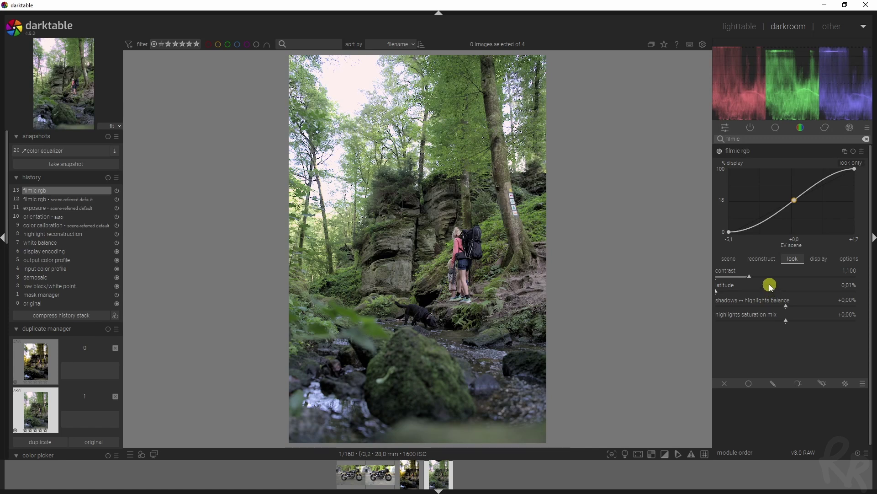
Step: Collapse the filmic rgb module so only its header shows in the list
{"action": "left_click", "coordinate": [739, 152]}
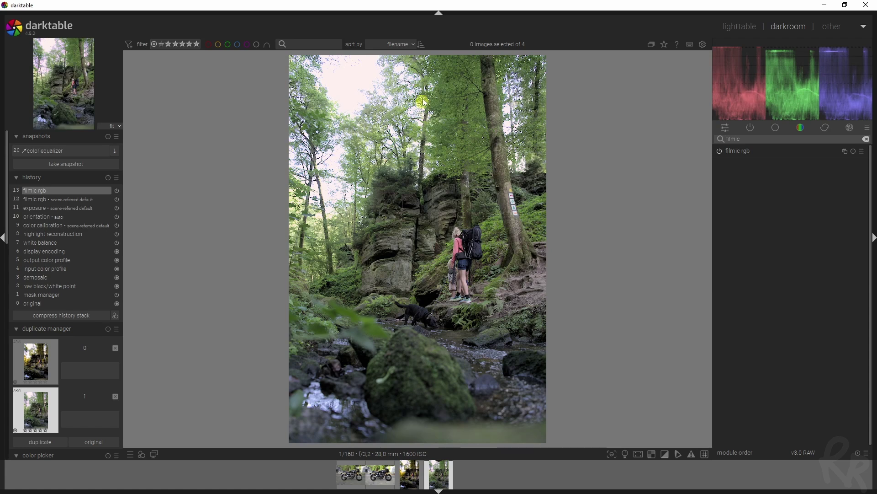
Step: Create a second instance of the exposure module
{"action": "double_click", "coordinate": [752, 138]}
{"action": "type", "text": "exposure"}
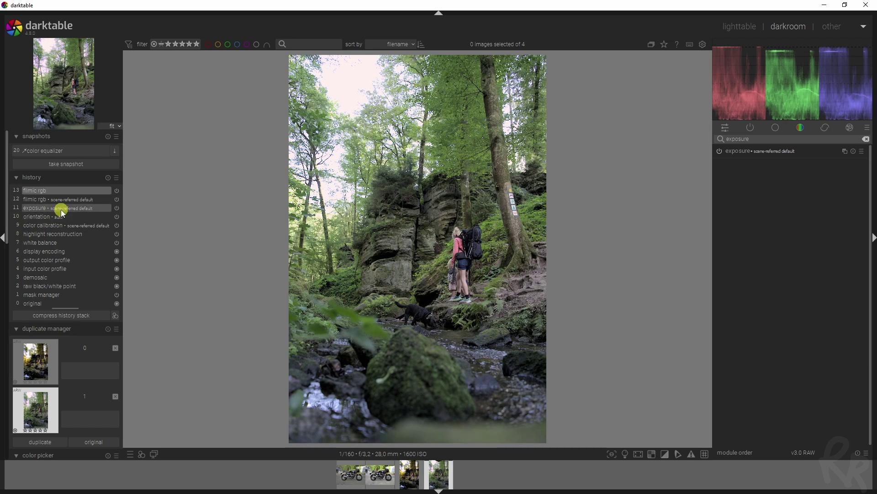
{"action": "left_click", "coordinate": [845, 151]}
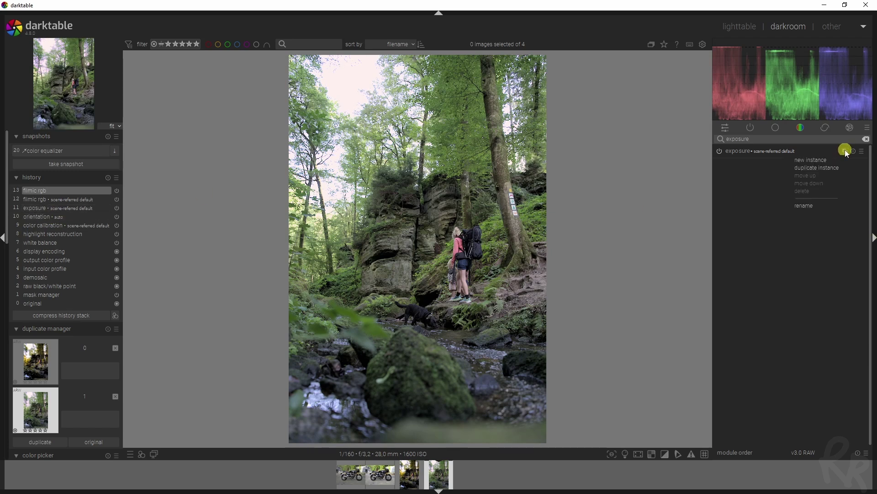
{"action": "left_click", "coordinate": [811, 162]}
Step: Mask the new exposure instance with a circle on the sky and lower it to -0.636 EV
{"action": "left_click", "coordinate": [773, 227]}
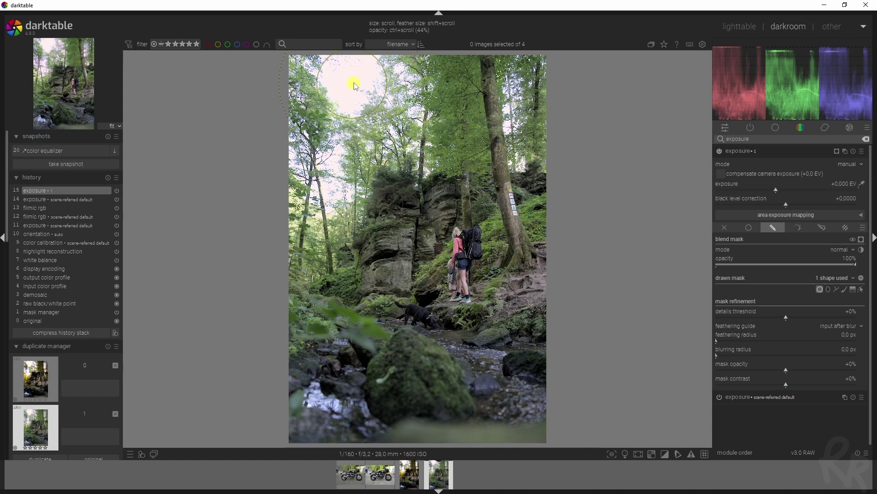
{"action": "left_click", "coordinate": [862, 291]}
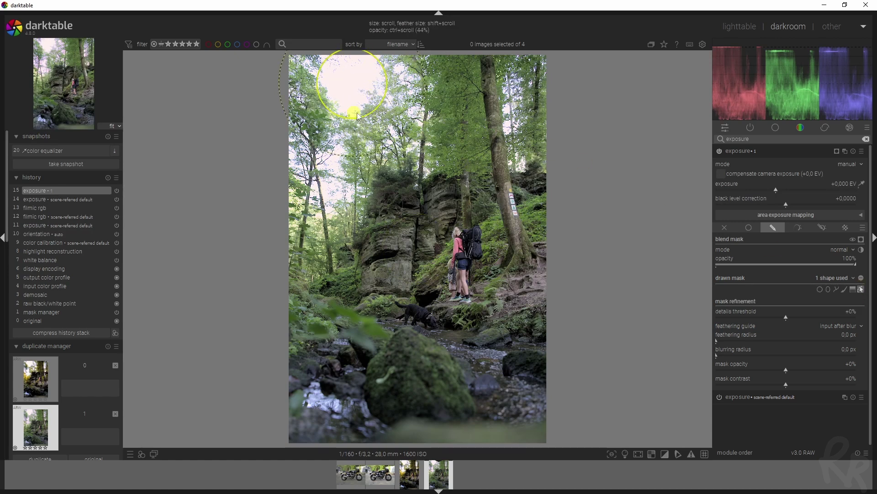
{"action": "left_click_drag", "start_coordinate": [775, 190], "coordinate": [753, 193]}
{"action": "left_click", "coordinate": [749, 151]}
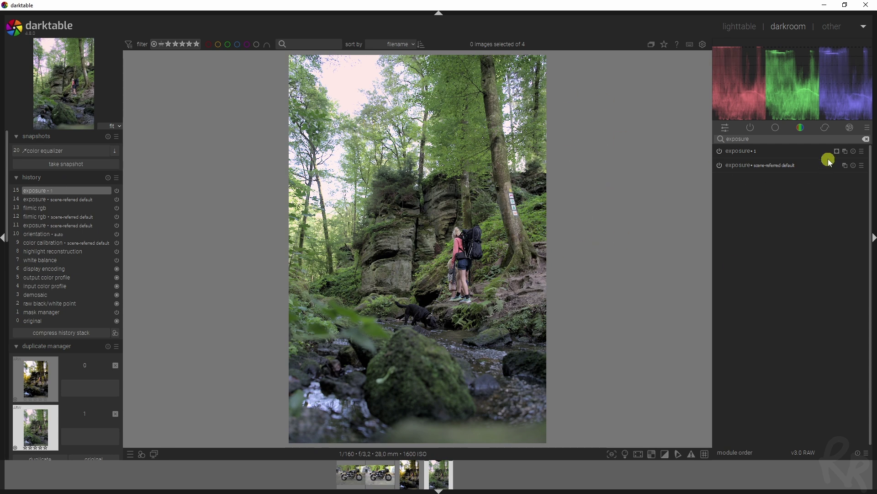
Step: Find color balance rgb with a 'color bal' search and switch it on
{"action": "double_click", "coordinate": [782, 139]}
{"action": "type", "text": "color balance"}
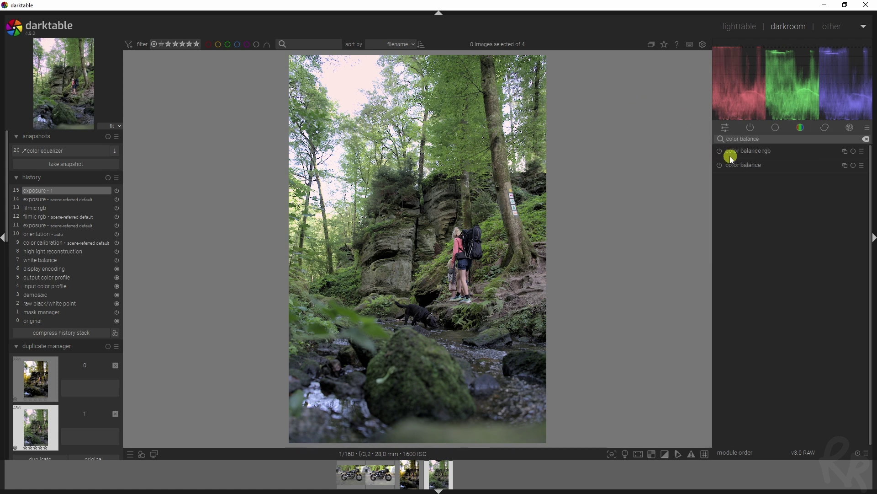
{"action": "left_click", "coordinate": [754, 153]}
{"action": "left_click", "coordinate": [760, 154]}
{"action": "left_click", "coordinate": [760, 156]}
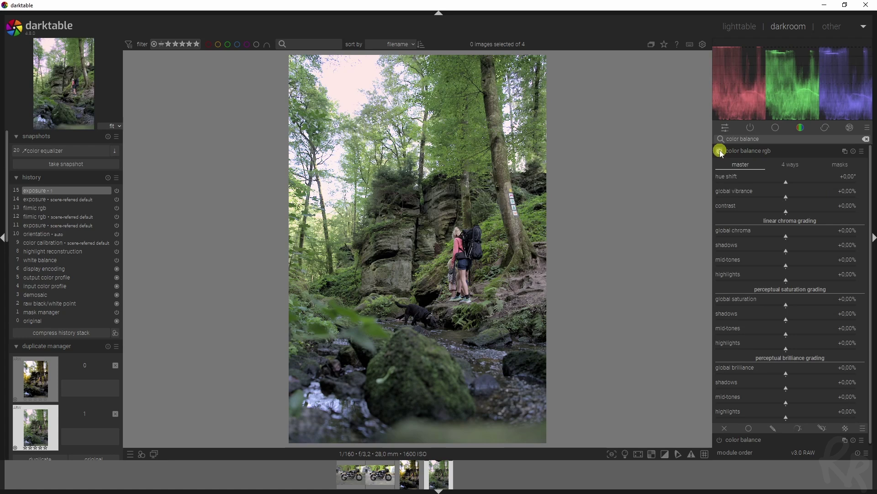
{"action": "left_click", "coordinate": [720, 150]}
Step: Sample the contrast gray fulcrum from the photo, setting it to 32.35%
{"action": "left_click", "coordinate": [851, 165]}
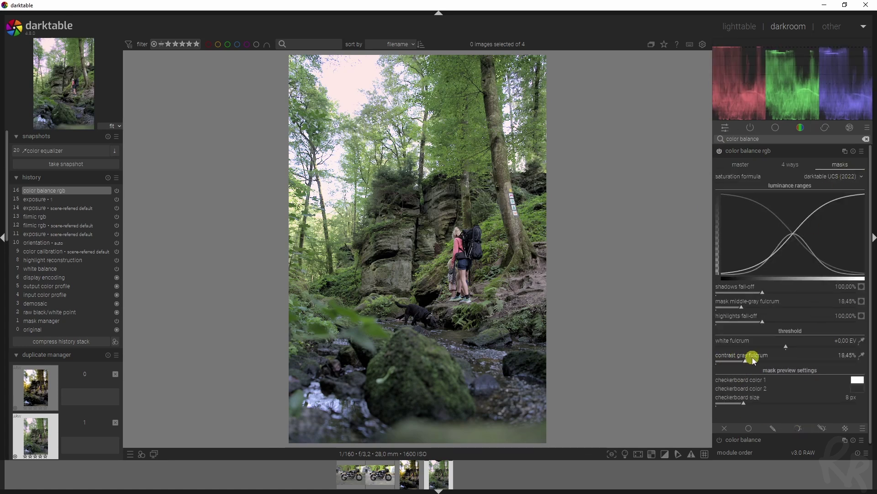
{"action": "left_click", "coordinate": [861, 356]}
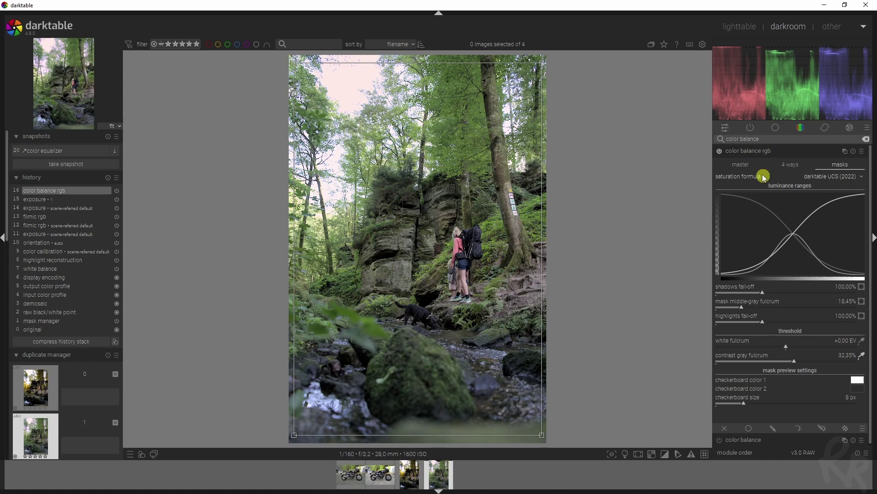
{"action": "left_click", "coordinate": [797, 164]}
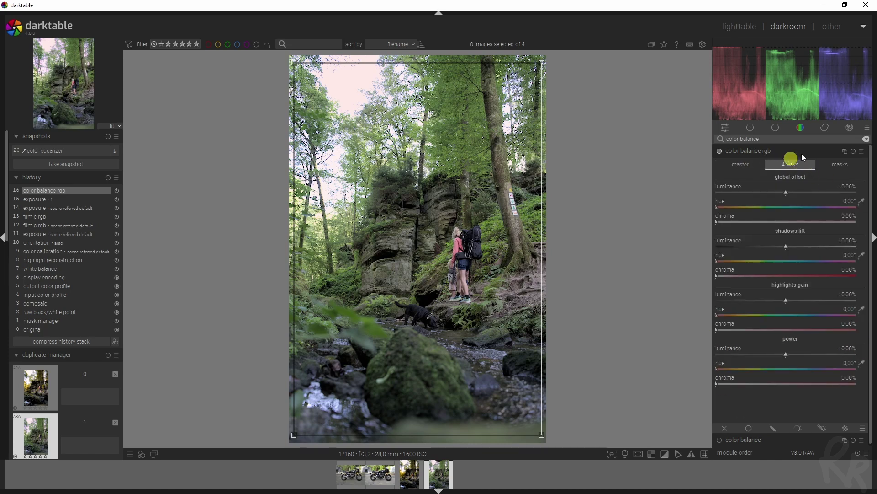
{"action": "left_click", "coordinate": [741, 163]}
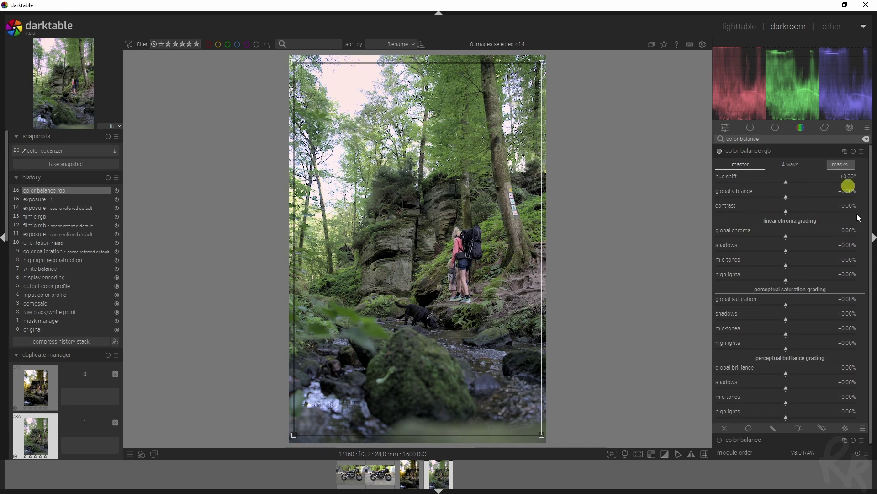
{"action": "left_click_drag", "start_coordinate": [787, 212], "coordinate": [811, 213]}
{"action": "mouse_move", "coordinate": [776, 237]}
{"action": "left_mouse_down"}
{"action": "mouse_move", "coordinate": [839, 238]}
{"action": "mouse_move", "coordinate": [712, 232]}
{"action": "mouse_move", "coordinate": [802, 233]}
{"action": "mouse_move", "coordinate": [782, 233]}
{"action": "mouse_move", "coordinate": [790, 237]}
{"action": "left_mouse_up"}
{"action": "double_click", "coordinate": [789, 235]}
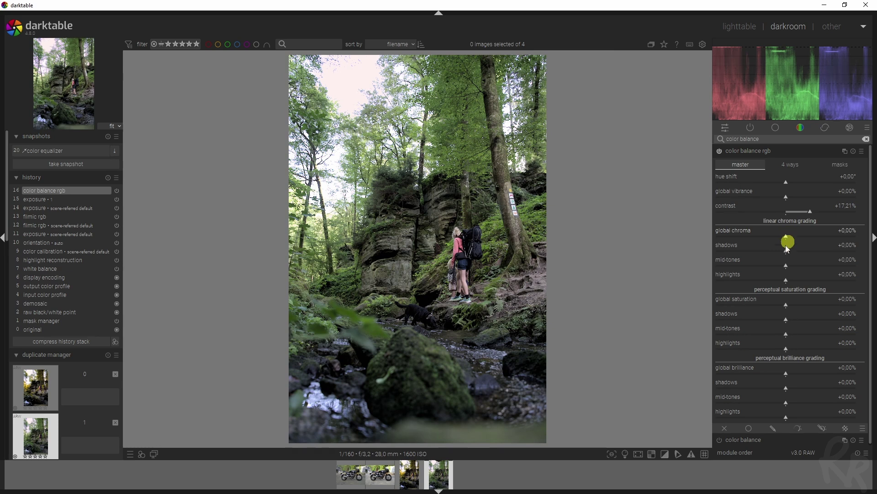
{"action": "left_click_drag", "start_coordinate": [794, 304], "coordinate": [766, 309]}
{"action": "double_click", "coordinate": [794, 303]}
{"action": "left_click_drag", "start_coordinate": [788, 376], "coordinate": [810, 370]}
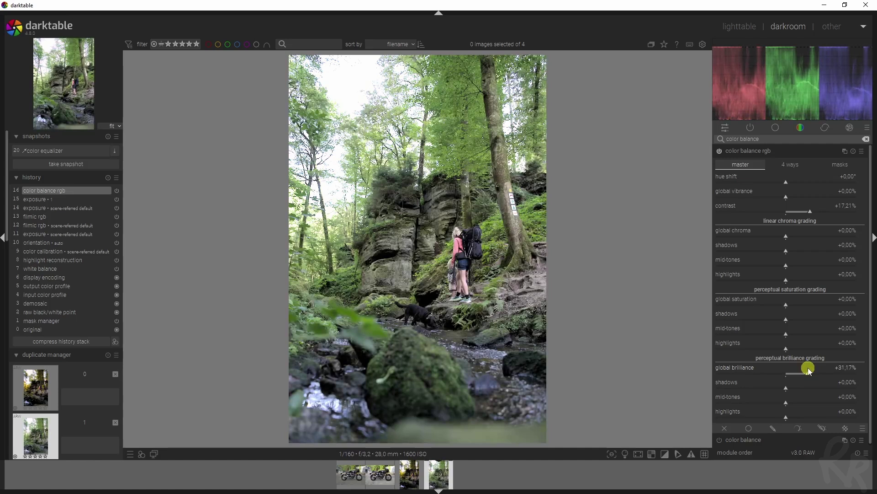
{"action": "double_click", "coordinate": [808, 367]}
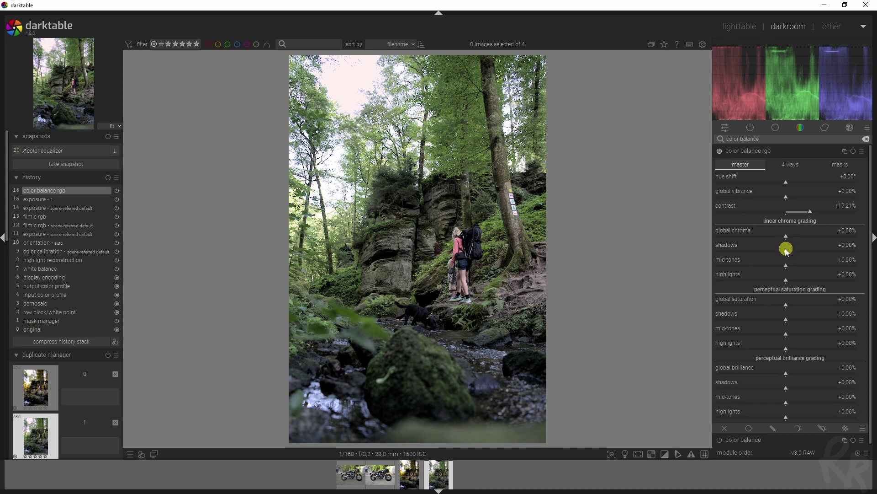
Step: Cut linear chroma in the shadows to -42.21%
{"action": "left_click_drag", "start_coordinate": [787, 251], "coordinate": [762, 257]}
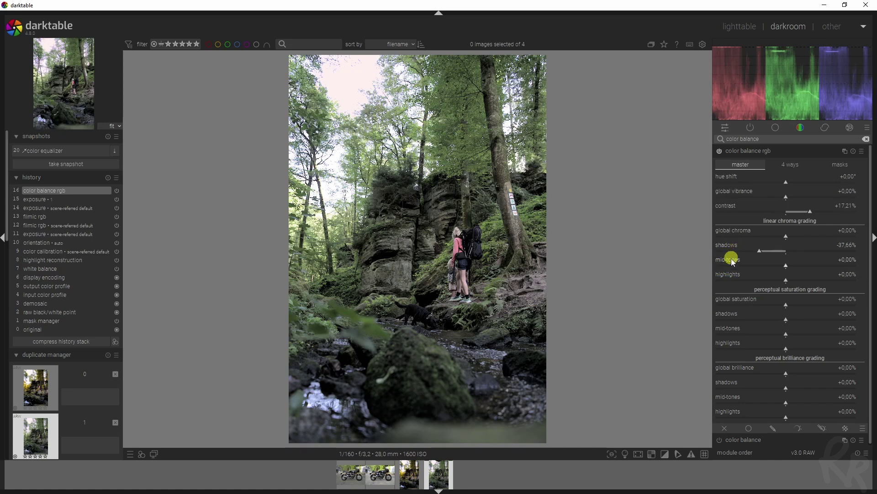
{"action": "left_click_drag", "start_coordinate": [762, 252], "coordinate": [795, 282]}
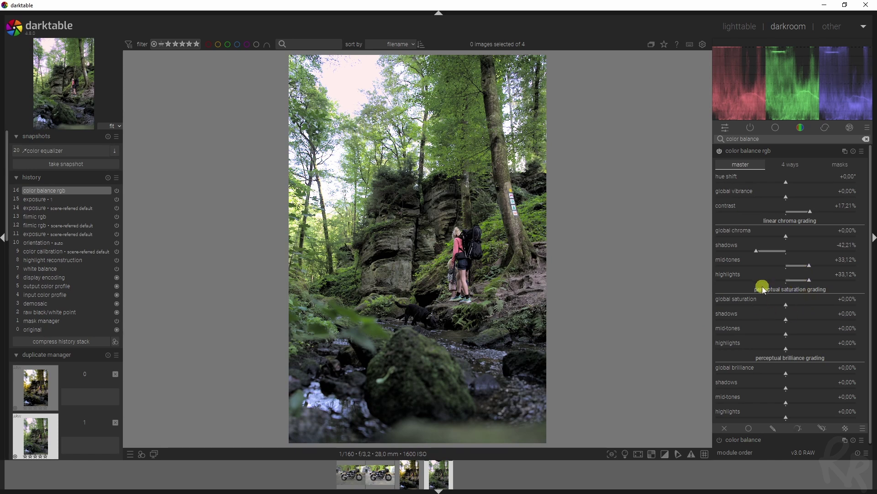
{"action": "mouse_move", "coordinate": [787, 307]}
{"action": "left_mouse_down"}
{"action": "mouse_move", "coordinate": [863, 303]}
{"action": "mouse_move", "coordinate": [681, 303]}
{"action": "mouse_move", "coordinate": [787, 306]}
{"action": "left_mouse_up"}
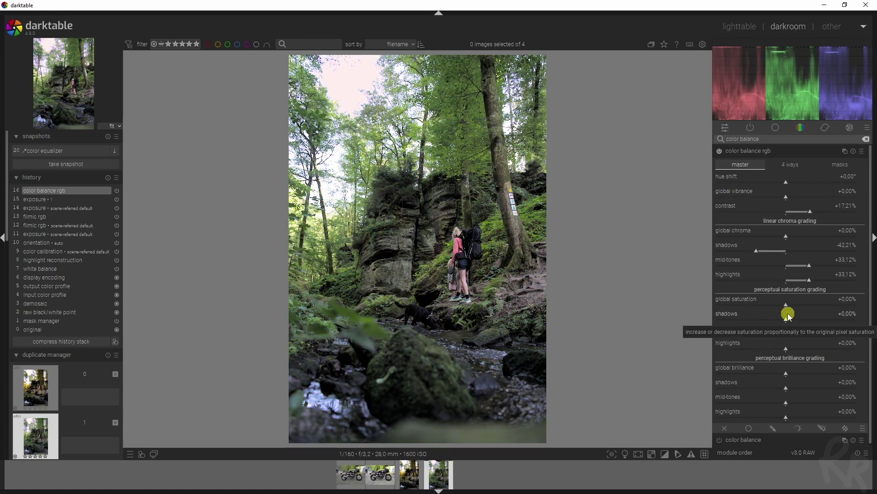
Step: Lower shadow saturation, raise mid-tone (+31.82%) and highlight saturation, and darken shadow brilliance to -10.39%
{"action": "left_click_drag", "start_coordinate": [786, 319], "coordinate": [763, 320]}
{"action": "left_click_drag", "start_coordinate": [787, 334], "coordinate": [808, 334]}
{"action": "left_click_drag", "start_coordinate": [787, 349], "coordinate": [819, 348]}
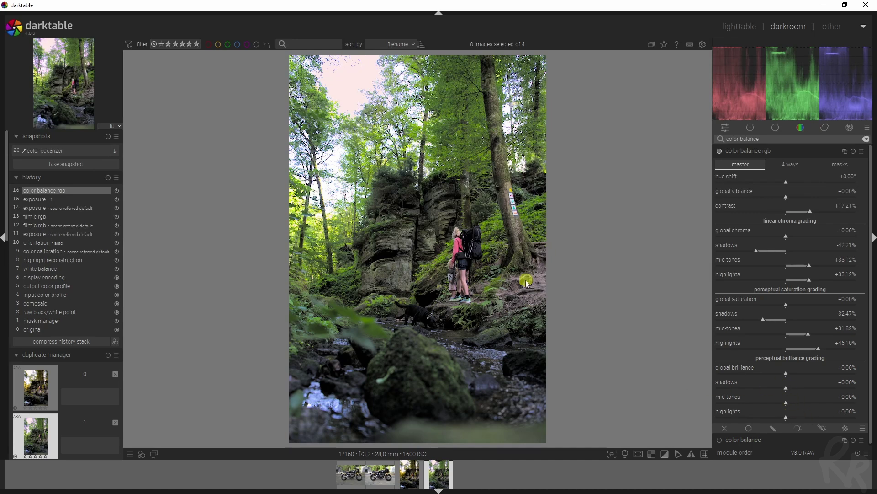
{"action": "left_click", "coordinate": [781, 389]}
{"action": "mouse_move", "coordinate": [781, 388]}
{"action": "left_mouse_down"}
{"action": "mouse_move", "coordinate": [760, 388]}
{"action": "mouse_move", "coordinate": [788, 404]}
{"action": "mouse_move", "coordinate": [837, 398]}
{"action": "mouse_move", "coordinate": [817, 397]}
{"action": "left_mouse_up"}
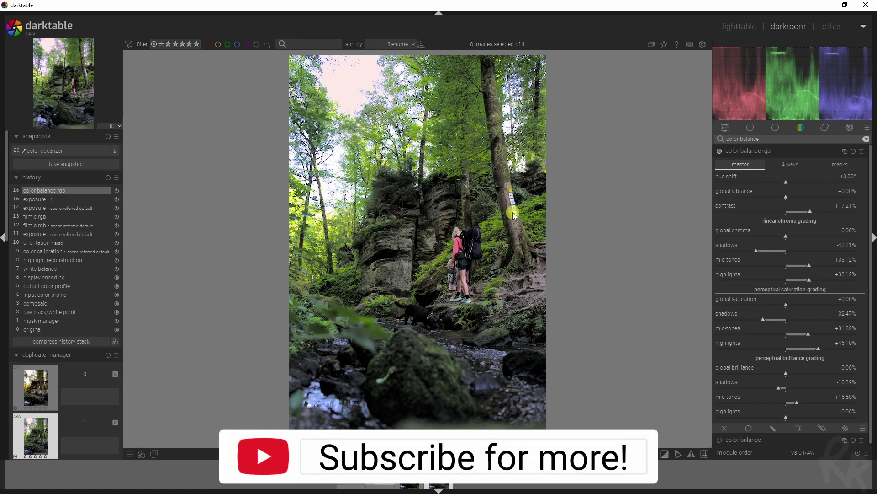
Step: Enable the tone equalizer via a 'tone equa' module search
{"action": "left_click", "coordinate": [736, 138]}
{"action": "key", "text": "ctrl+a"}
{"action": "key", "text": "BackSpace"}
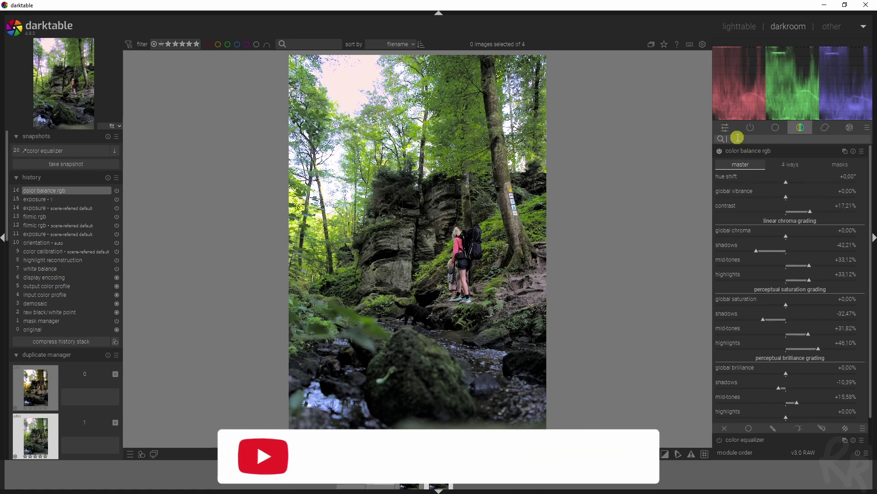
{"action": "type", "text": "tone e"}
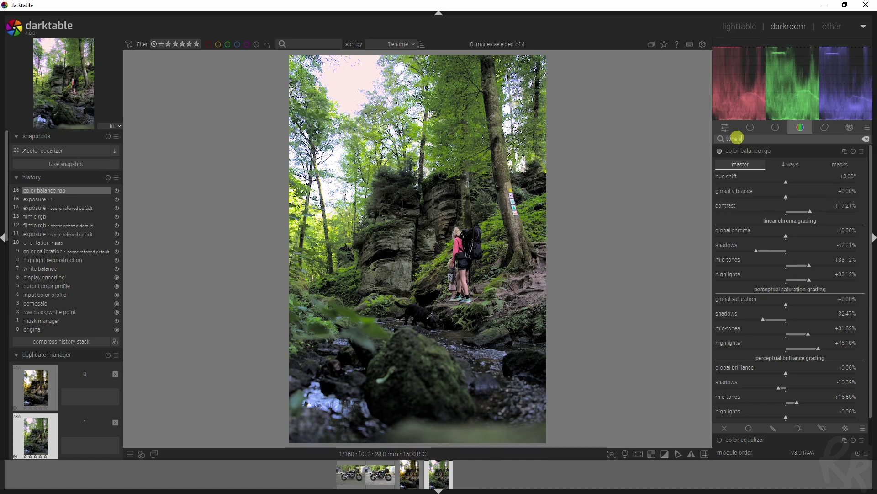
{"action": "type", "text": "qua"}
{"action": "left_click", "coordinate": [735, 153]}
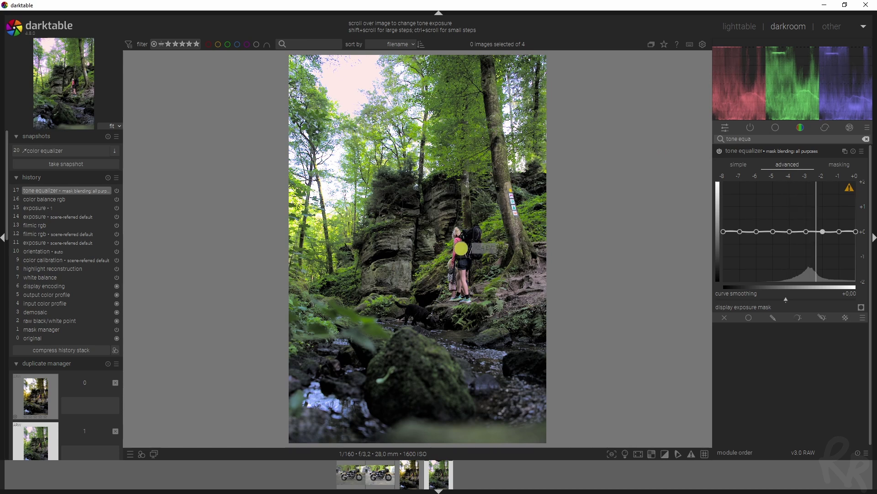
Step: Add a drawn mask with a widened ellipse around the hiker and a path around the dog
{"action": "left_click", "coordinate": [773, 318]}
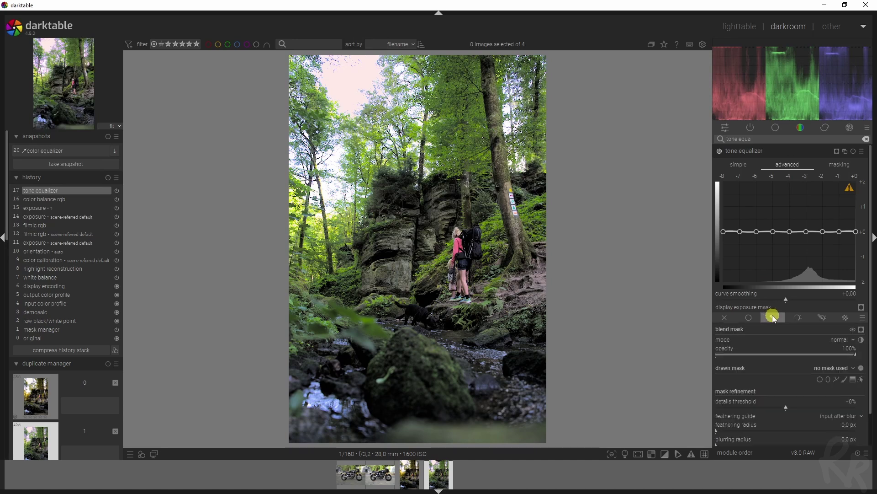
{"action": "left_click", "coordinate": [830, 379]}
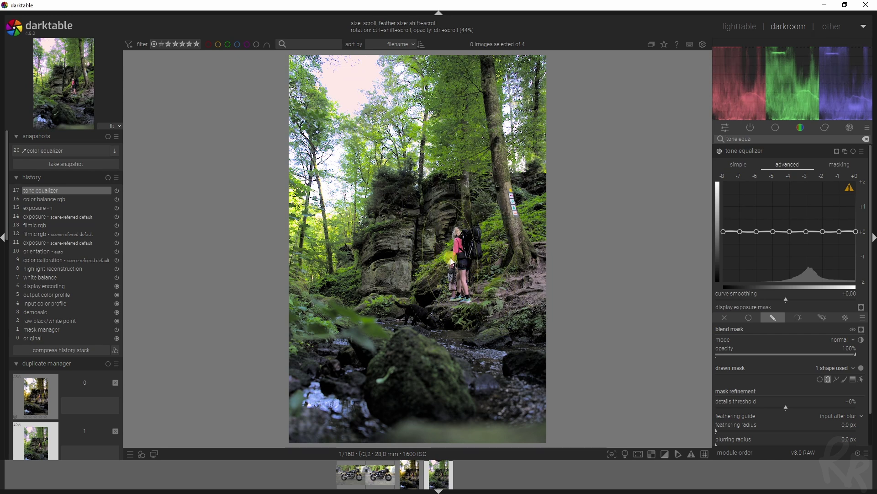
{"action": "left_click", "coordinate": [452, 260]}
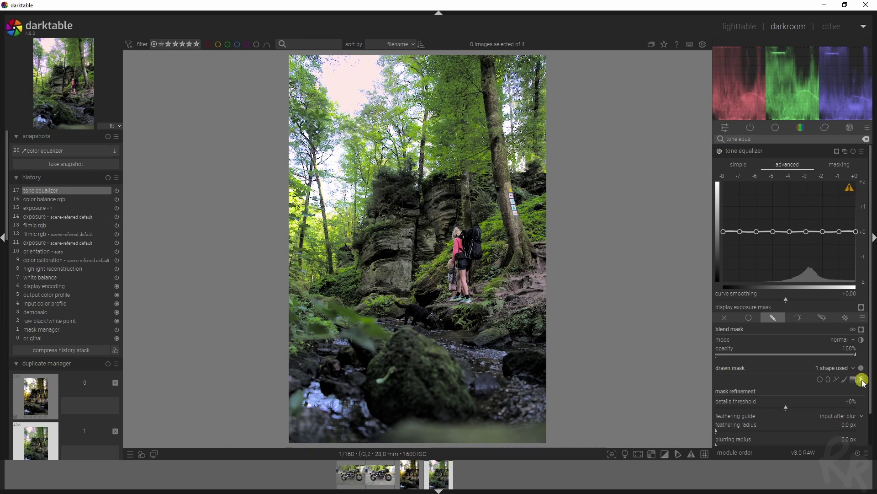
{"action": "left_click", "coordinate": [862, 381]}
{"action": "mouse_move", "coordinate": [490, 256]}
{"action": "left_mouse_down"}
{"action": "mouse_move", "coordinate": [565, 261]}
{"action": "mouse_move", "coordinate": [482, 254]}
{"action": "left_mouse_up"}
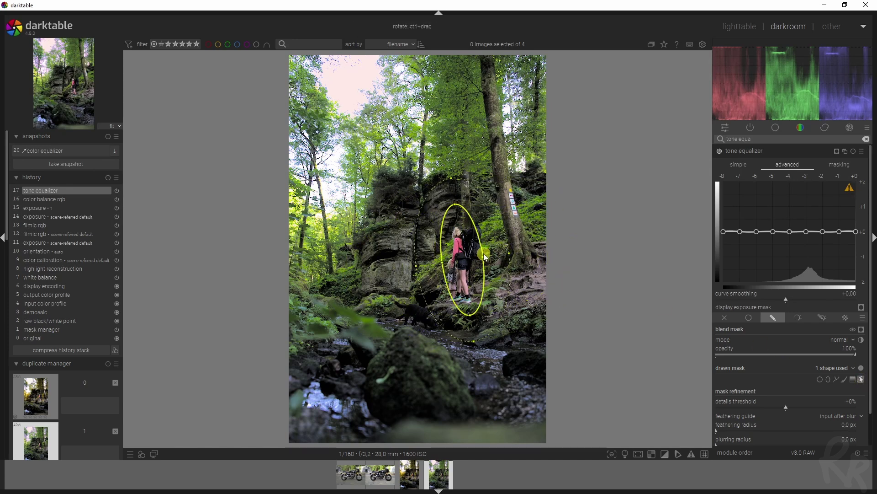
{"action": "left_click", "coordinate": [839, 379]}
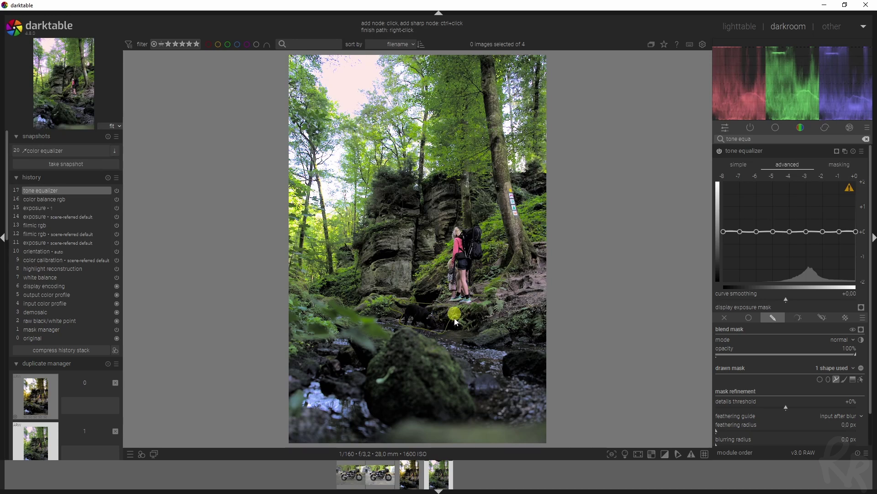
{"action": "right_click", "coordinate": [441, 314]}
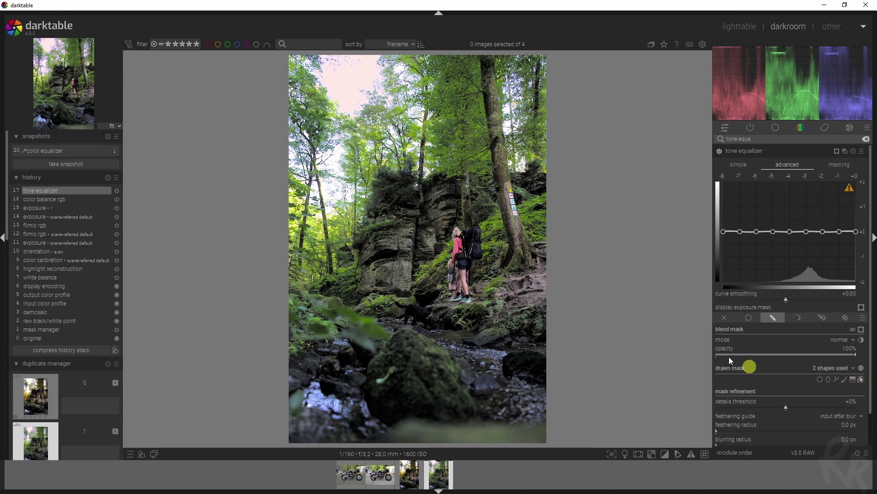
Step: Raise the tone equalizer curve between -3 and -1 EV; feather the mask 43.8 px, blur 17.9 px
{"action": "left_click", "coordinate": [861, 380]}
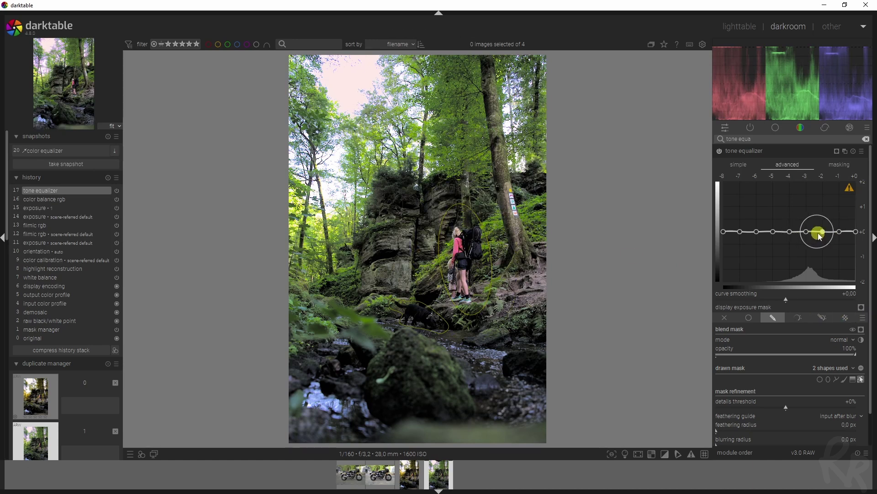
{"action": "left_click_drag", "start_coordinate": [820, 237], "coordinate": [821, 214]}
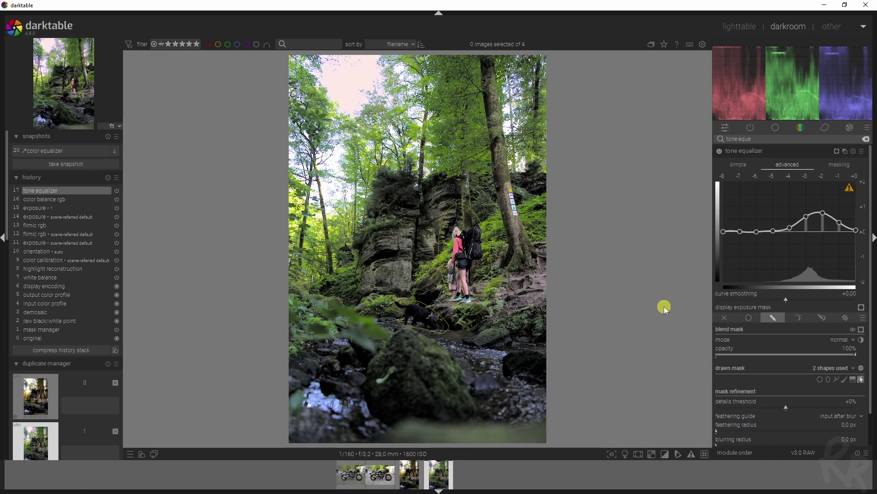
{"action": "scroll", "coordinate": [870, 366], "scroll_direction": "down", "scroll_amount": 2}
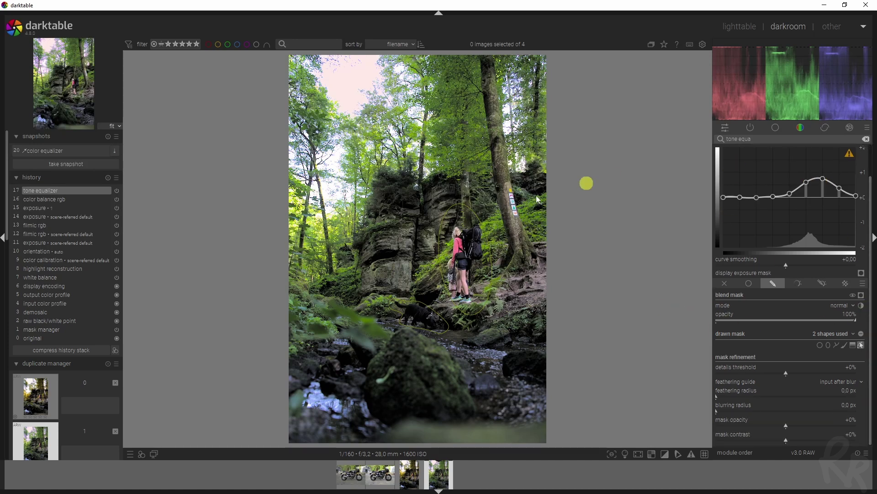
{"action": "left_click", "coordinate": [864, 346]}
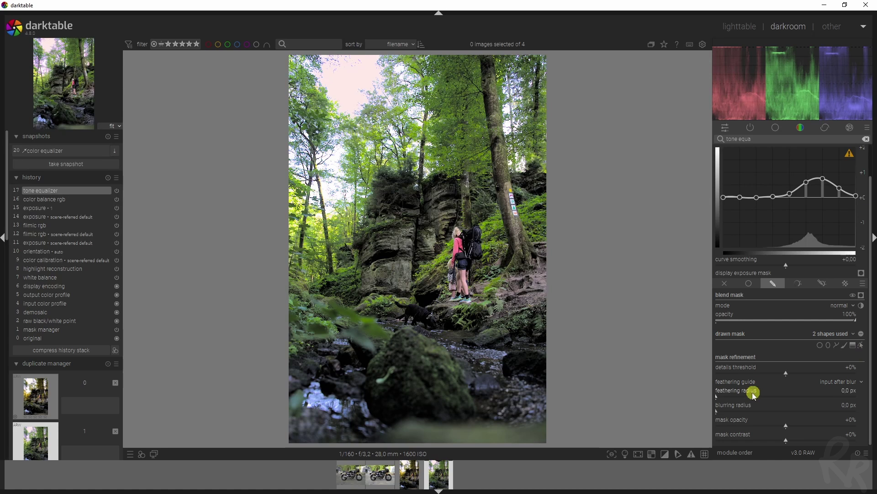
{"action": "left_click", "coordinate": [740, 396]}
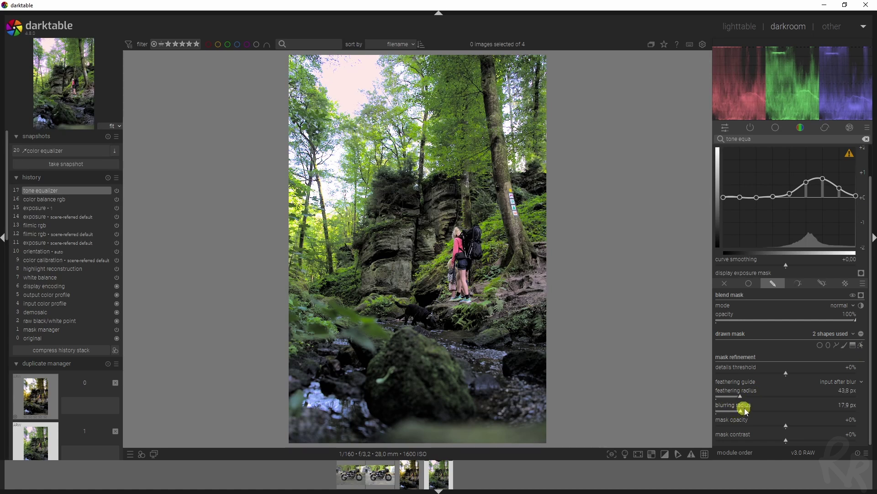
{"action": "scroll", "coordinate": [795, 315], "scroll_direction": "up", "scroll_amount": 2}
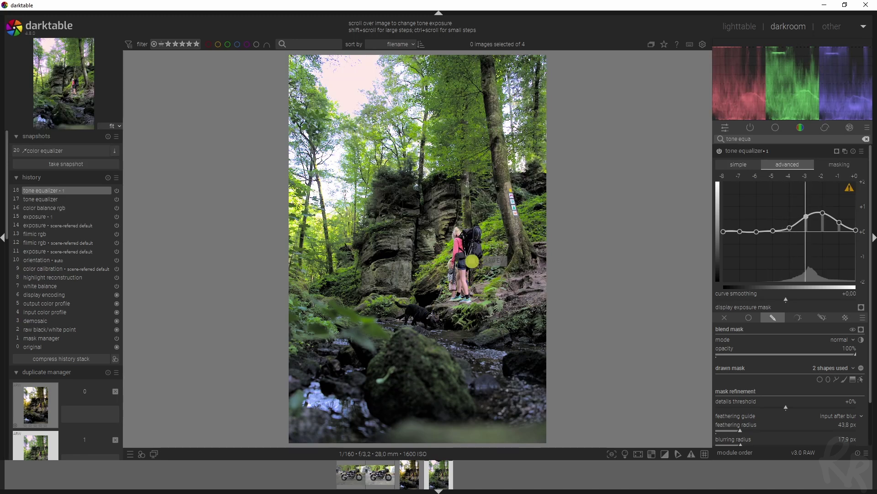
Step: Drag the tone equalizer curve near -2 EV below zero to darken the -3 to -1 EV tones
{"action": "scroll", "coordinate": [868, 352], "scroll_direction": "down", "scroll_amount": 1}
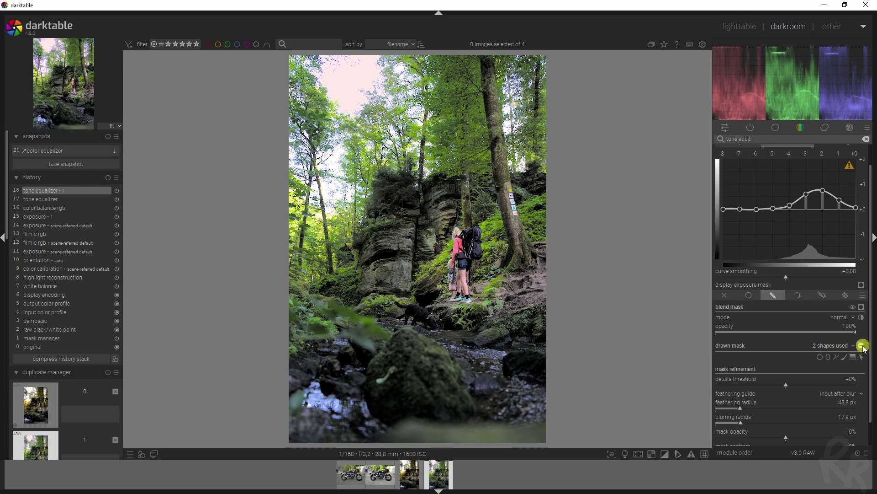
{"action": "left_click", "coordinate": [863, 348]}
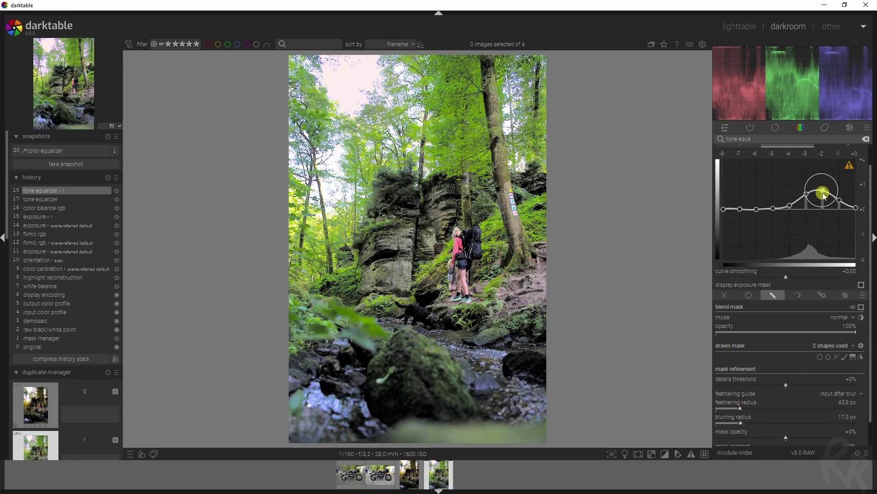
{"action": "left_click_drag", "start_coordinate": [825, 196], "coordinate": [828, 233]}
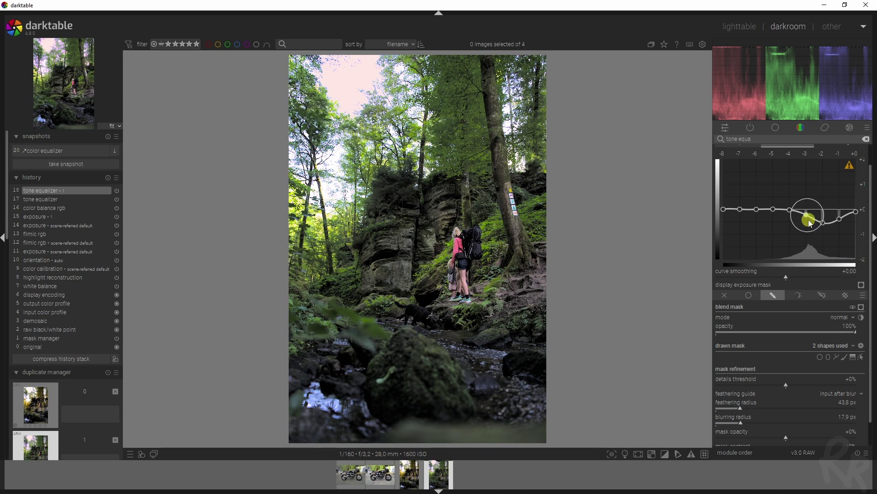
{"action": "scroll", "coordinate": [810, 224], "scroll_direction": "down", "scroll_amount": 2}
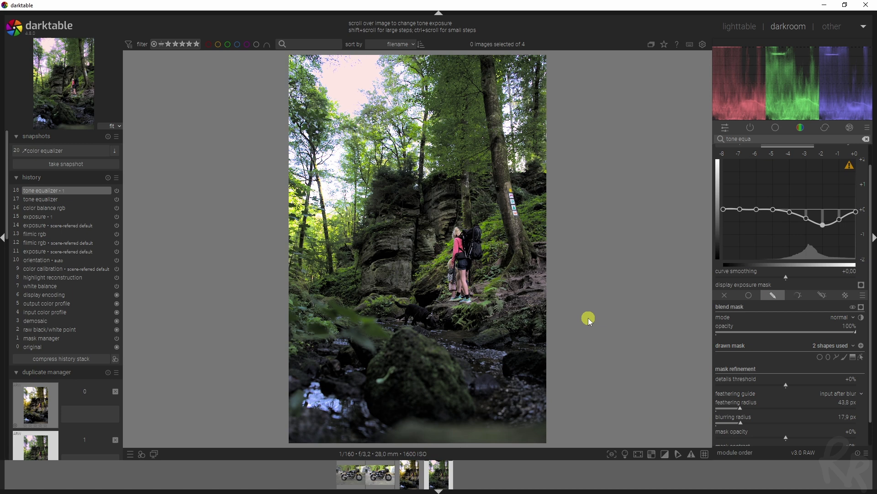
{"action": "scroll", "coordinate": [872, 255], "scroll_direction": "up", "scroll_amount": 2}
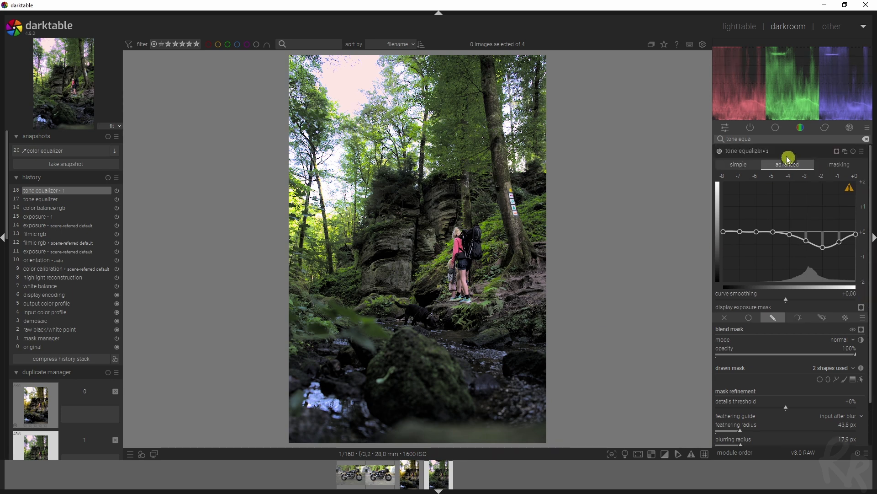
Step: Enable local contrast with a drawn mask reusing the tone equalizer's shape group
{"action": "triple_click", "coordinate": [771, 137]}
{"action": "type", "text": "local"}
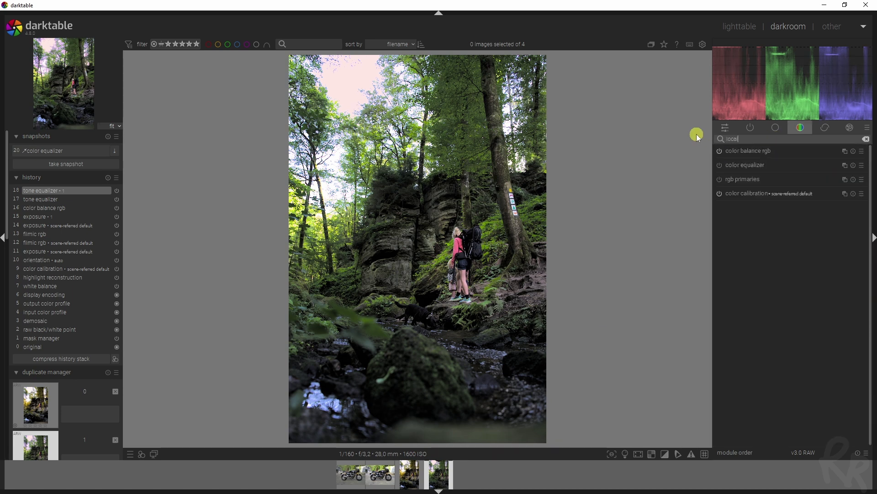
{"action": "left_click", "coordinate": [721, 151]}
{"action": "left_click", "coordinate": [739, 153]}
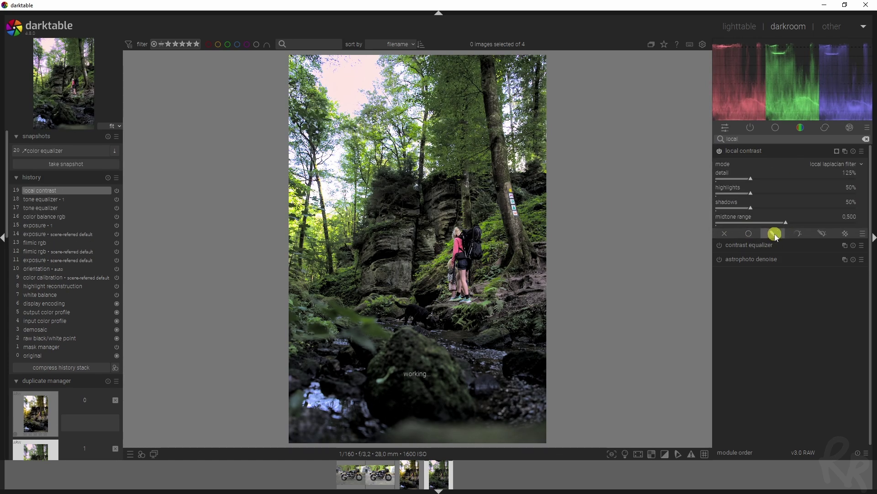
{"action": "left_click", "coordinate": [775, 234]}
{"action": "left_click", "coordinate": [826, 283]}
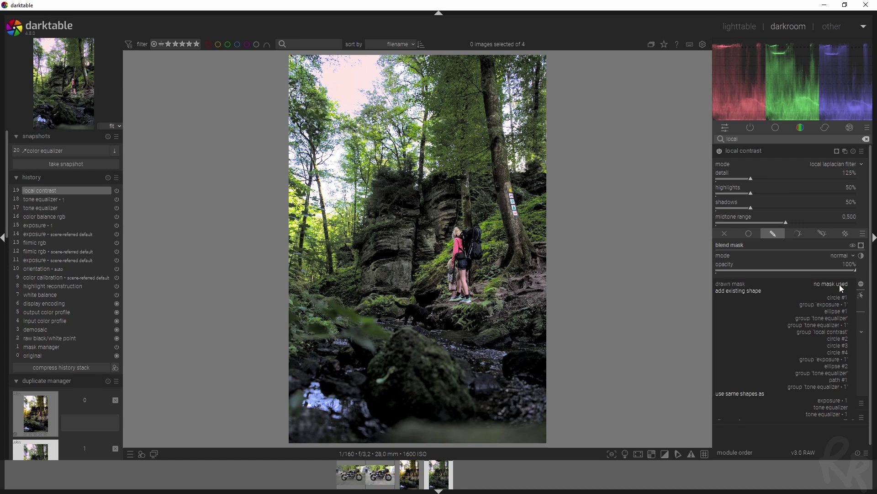
{"action": "left_click", "coordinate": [843, 373]}
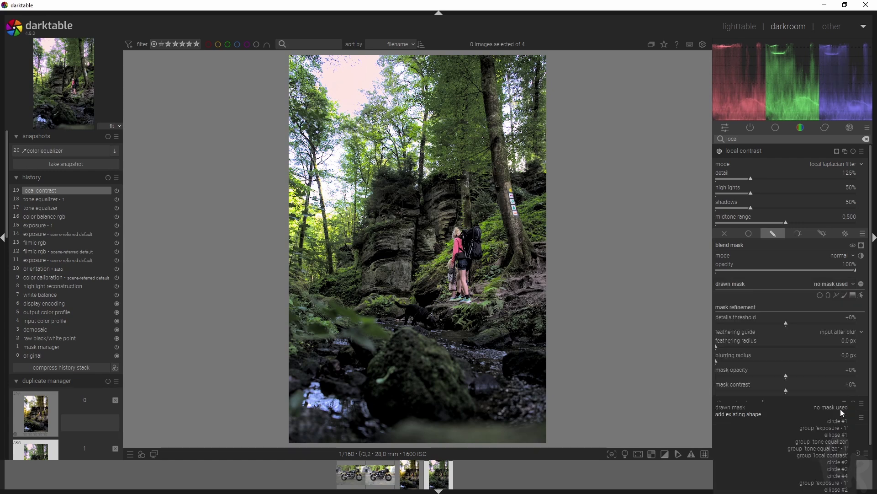
Step: Set the local contrast detail to 150%
{"action": "right_click", "coordinate": [848, 179]}
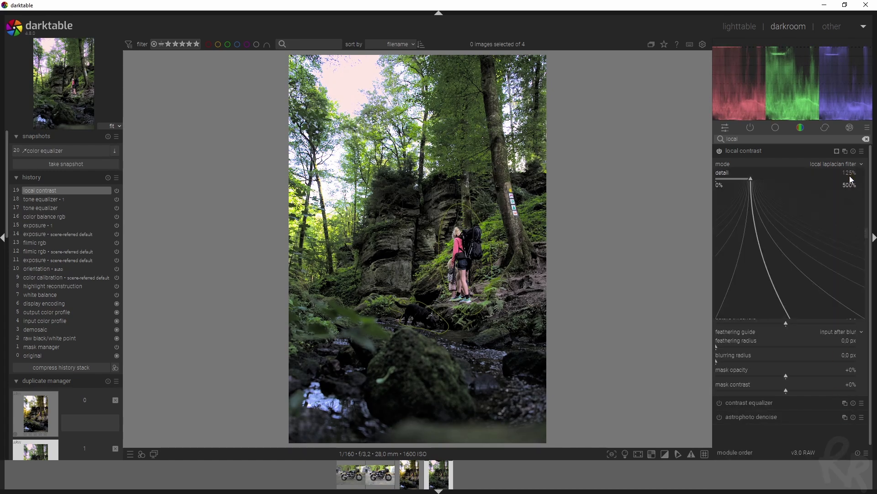
{"action": "type", "text": "150"}
{"action": "left_click", "coordinate": [852, 179]}
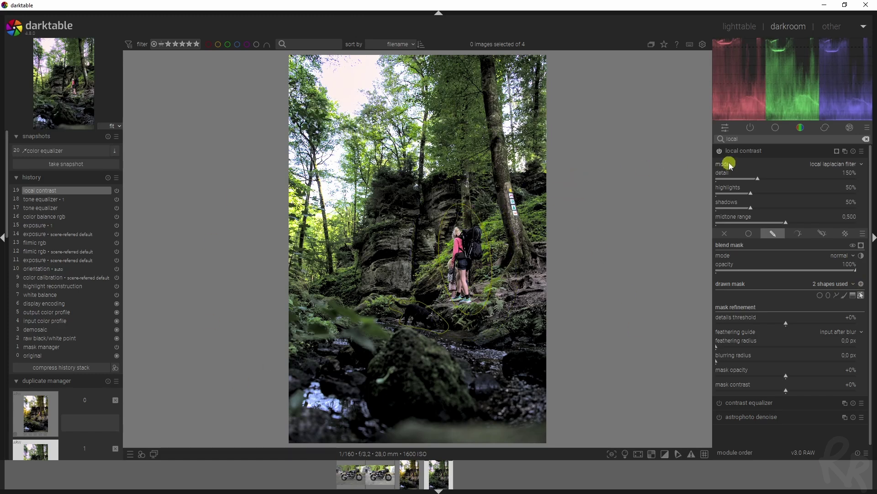
Step: Compare the edit against the color equalizer snapshot by moving the before/after divider
{"action": "left_click", "coordinate": [745, 155]}
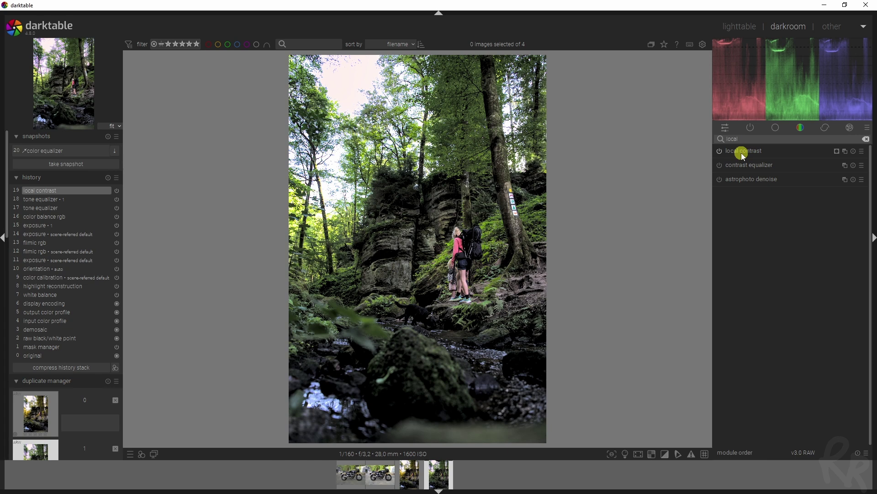
{"action": "left_click", "coordinate": [52, 154]}
{"action": "left_click_drag", "start_coordinate": [302, 185], "coordinate": [228, 229]}
Step: Close the snapshot and switch on the color equalizer, showing its saturation curve
{"action": "left_click", "coordinate": [68, 150]}
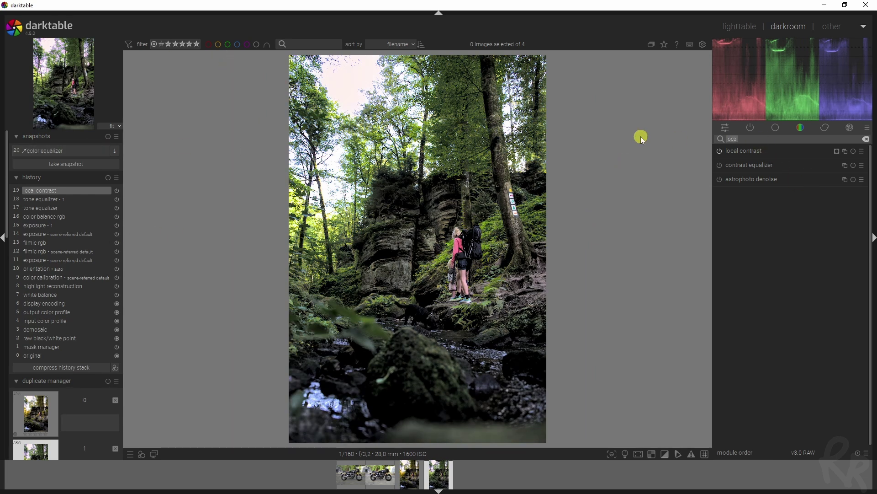
{"action": "type", "text": "color eq"}
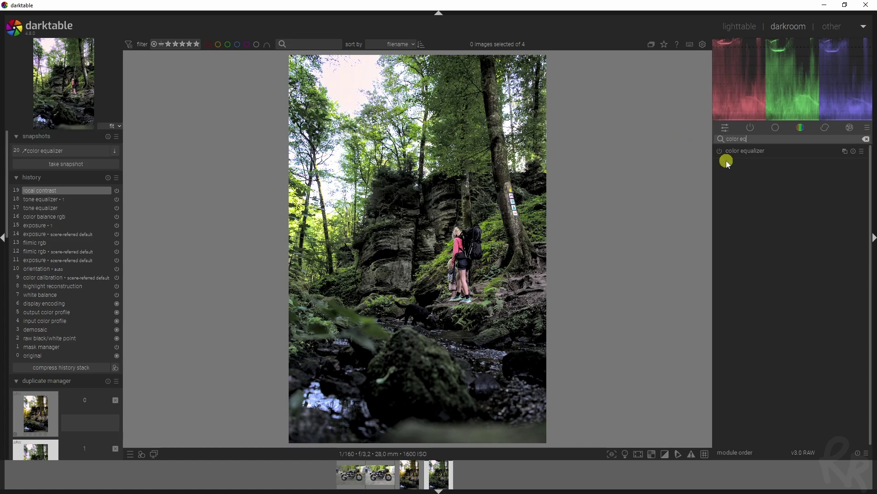
{"action": "left_click", "coordinate": [725, 151]}
{"action": "left_click", "coordinate": [738, 152]}
{"action": "left_click", "coordinate": [781, 165]}
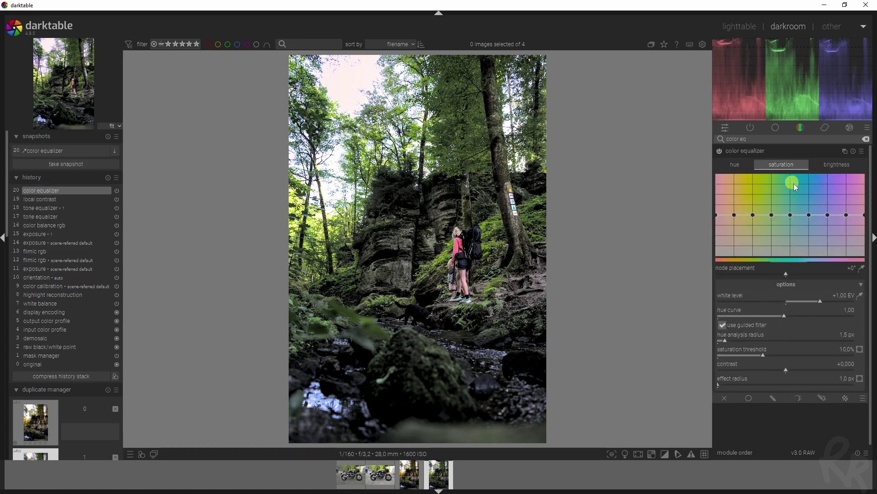
Step: Sample a hue beside the hikers and set the node placement to +3°
{"action": "left_click", "coordinate": [863, 270], "text": "ctrl"}
{"action": "left_click_drag", "start_coordinate": [483, 219], "coordinate": [501, 238]}
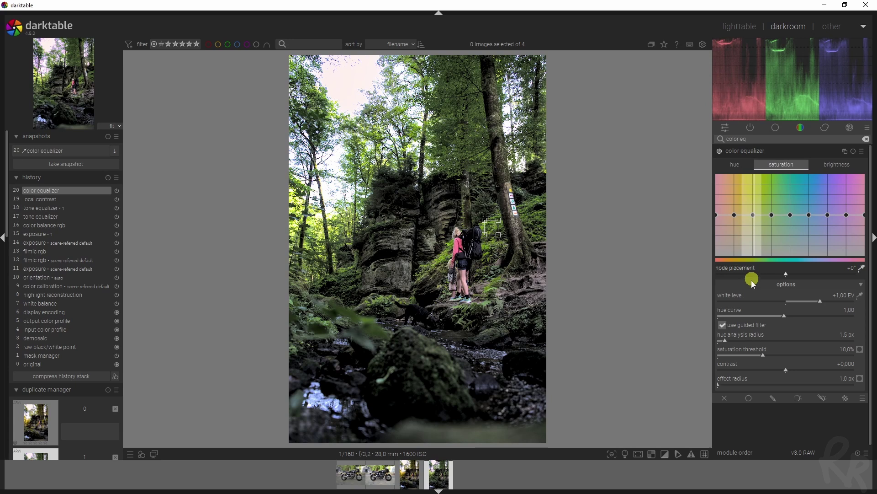
{"action": "left_click", "coordinate": [807, 273]}
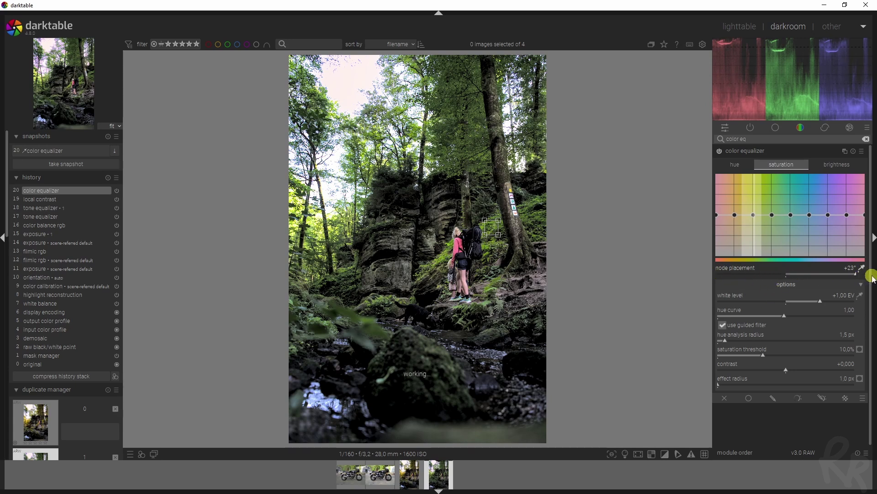
{"action": "left_click_drag", "start_coordinate": [776, 278], "coordinate": [796, 281]}
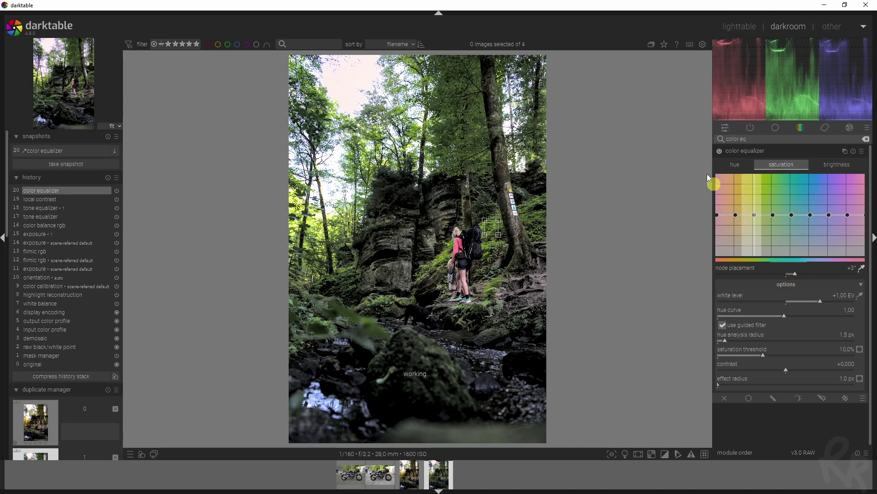
Step: In color equalizer, shift green hues toward yellow and lower the yellow node's saturation
{"action": "left_click", "coordinate": [737, 166]}
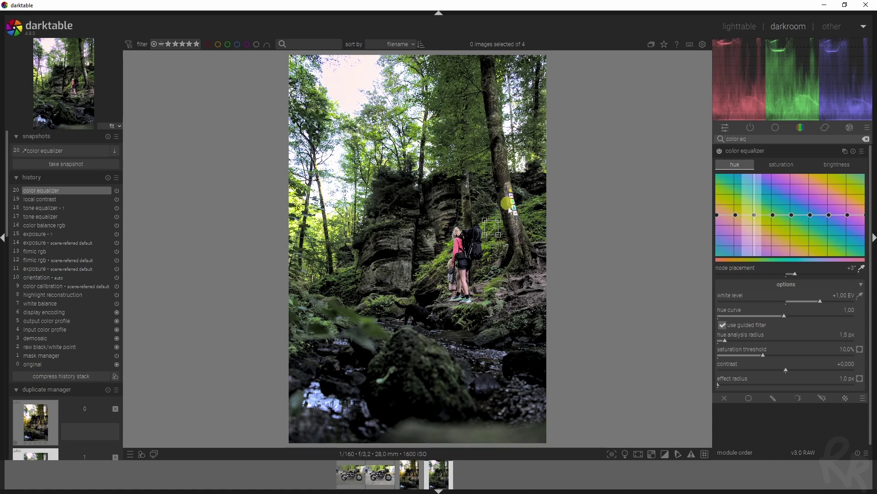
{"action": "left_click_drag", "start_coordinate": [754, 216], "coordinate": [755, 225]}
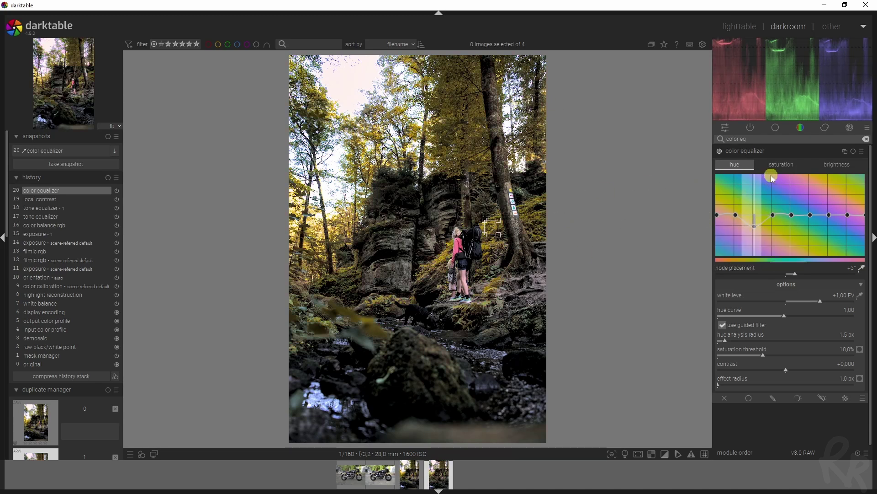
{"action": "left_click", "coordinate": [788, 168]}
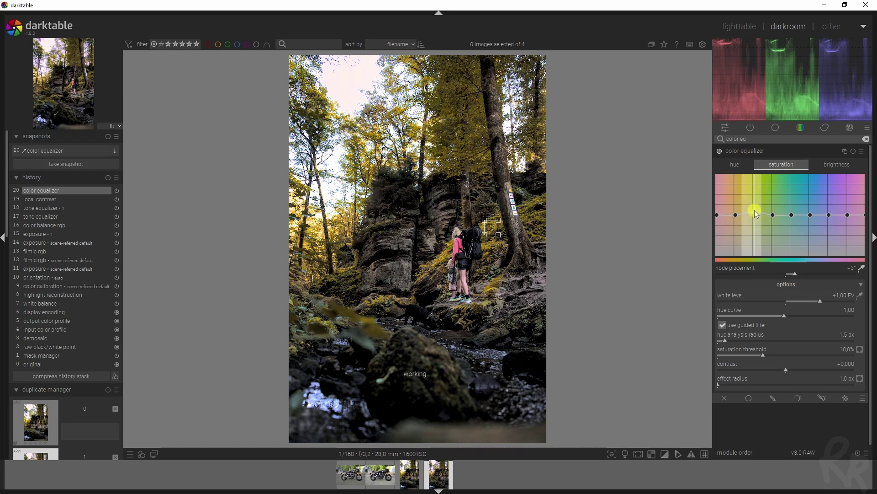
{"action": "scroll", "coordinate": [755, 210], "scroll_direction": "down", "scroll_amount": 1}
{"action": "mouse_move", "coordinate": [755, 209]}
{"action": "left_mouse_down"}
{"action": "mouse_move", "coordinate": [755, 225]}
{"action": "mouse_move", "coordinate": [753, 212]}
{"action": "left_mouse_up"}
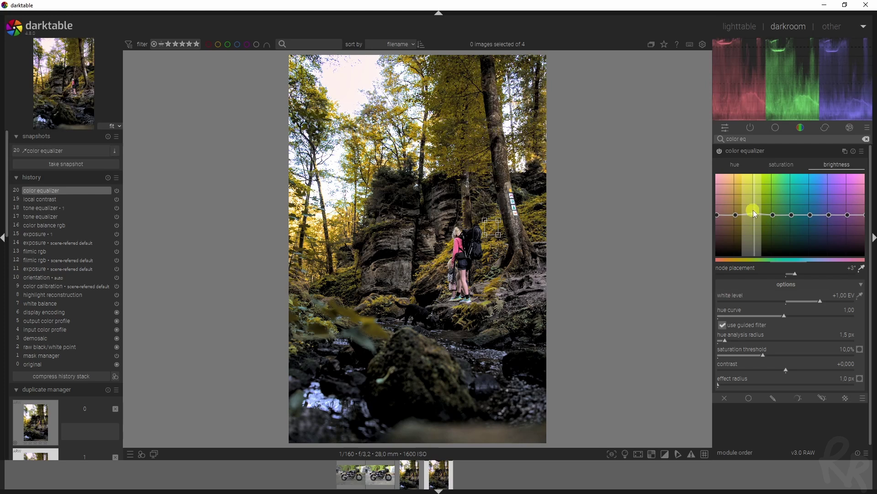
Step: Compare the 'color equalizer' snapshot against history step 12 'filmic rgb' in a wide split view
{"action": "left_click", "coordinate": [764, 152]}
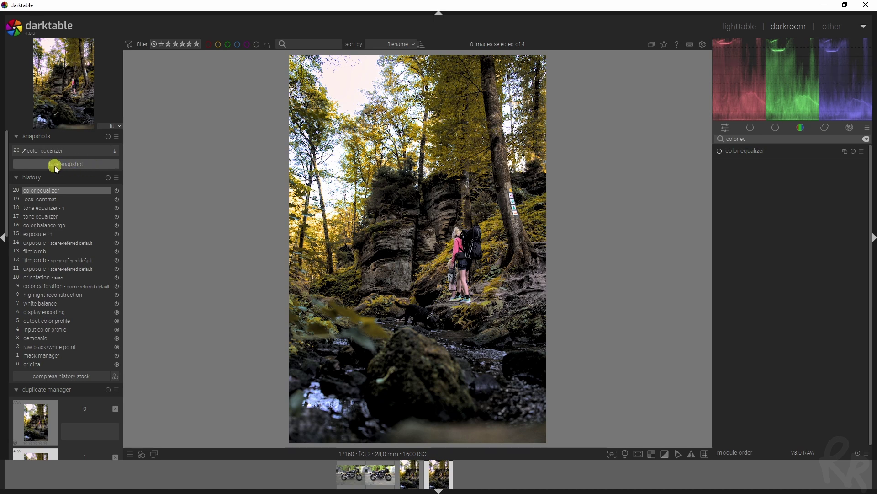
{"action": "left_click", "coordinate": [63, 150]}
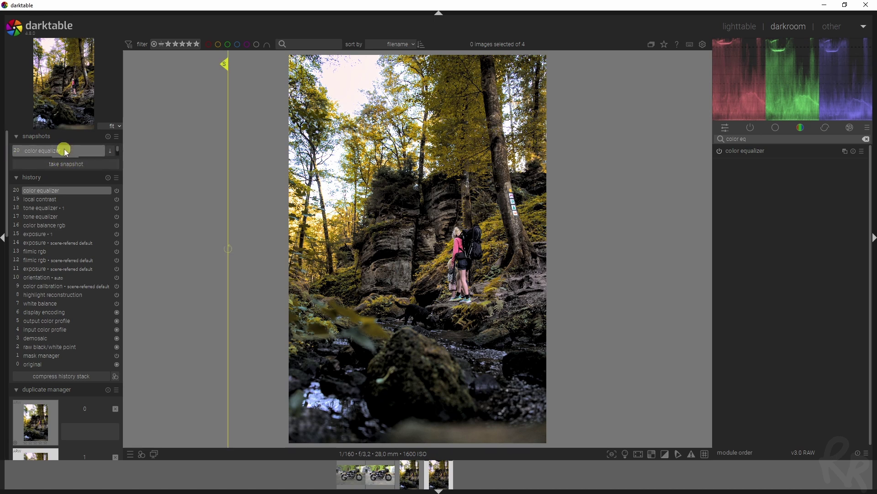
{"action": "left_click", "coordinate": [39, 261]}
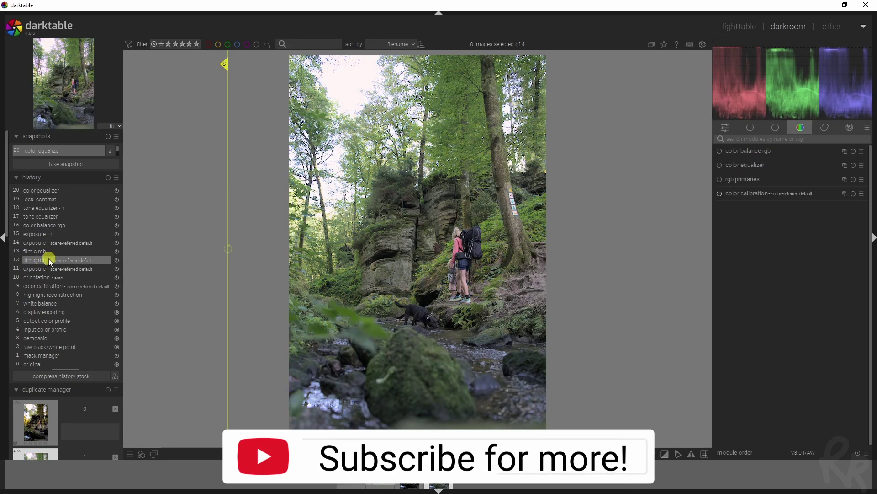
{"action": "left_click_drag", "start_coordinate": [229, 179], "coordinate": [586, 223]}
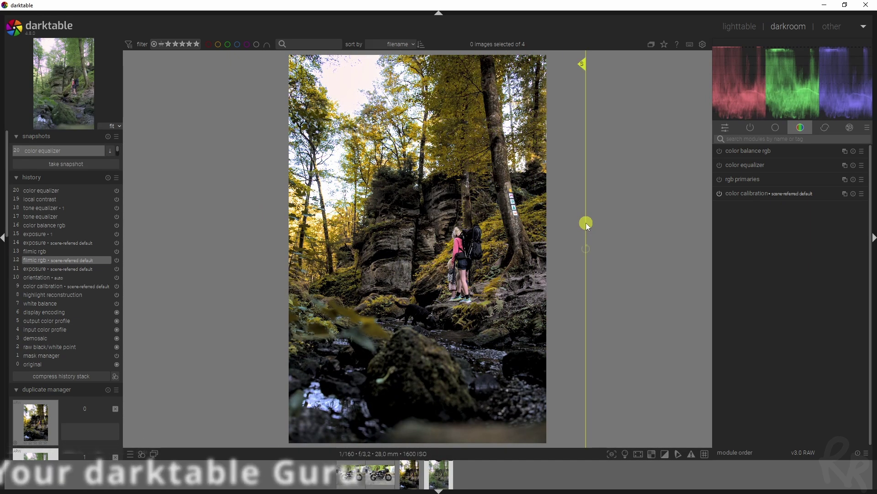